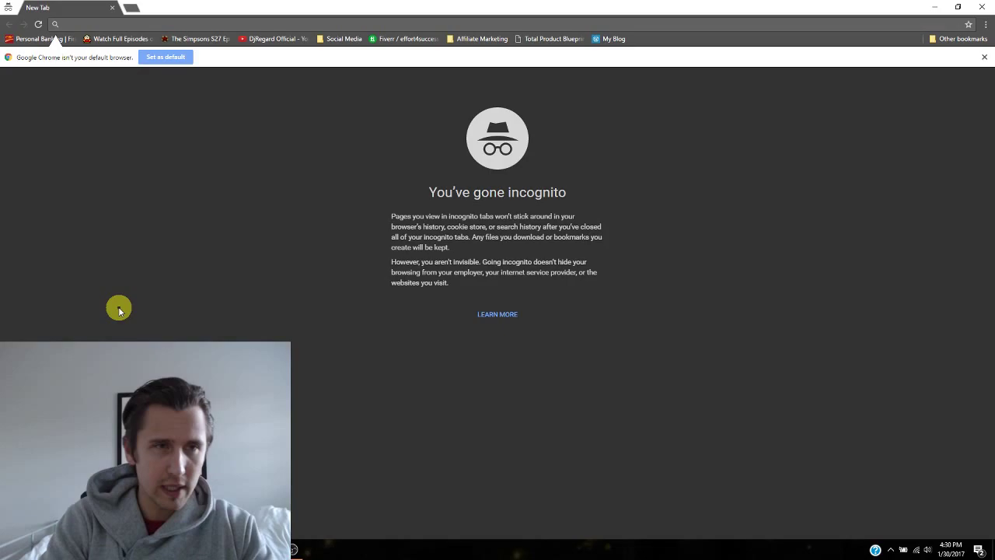
Load the clickfunnels.com homepage in the incognito browser window
left_click(114, 25)
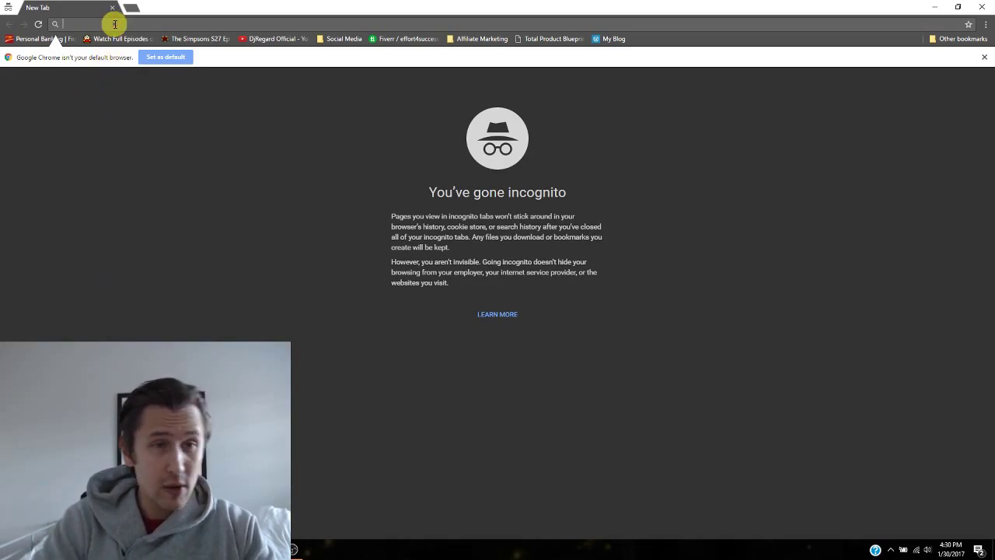
type("clickfunnels.com")
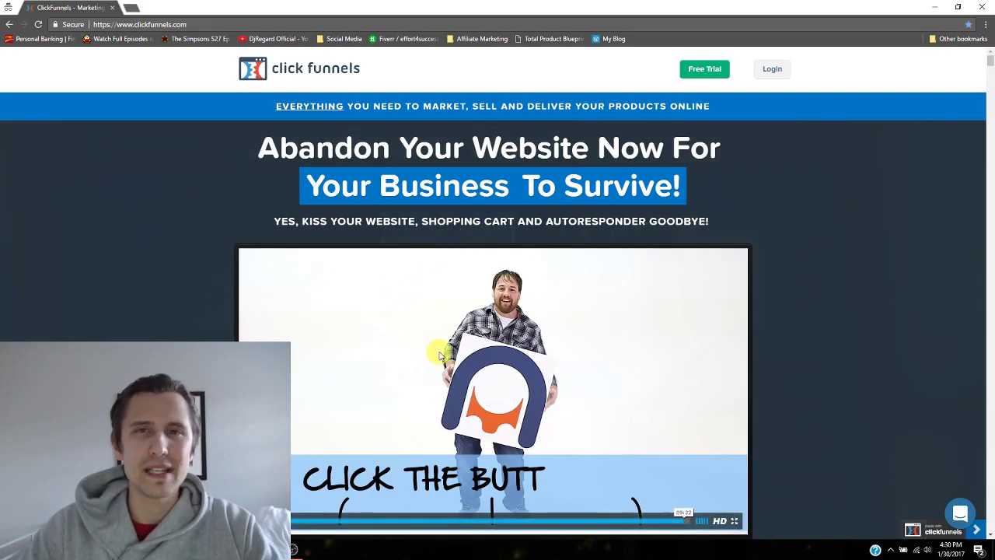
Sign in to ClickFunnels with the account email and password
left_click(767, 70)
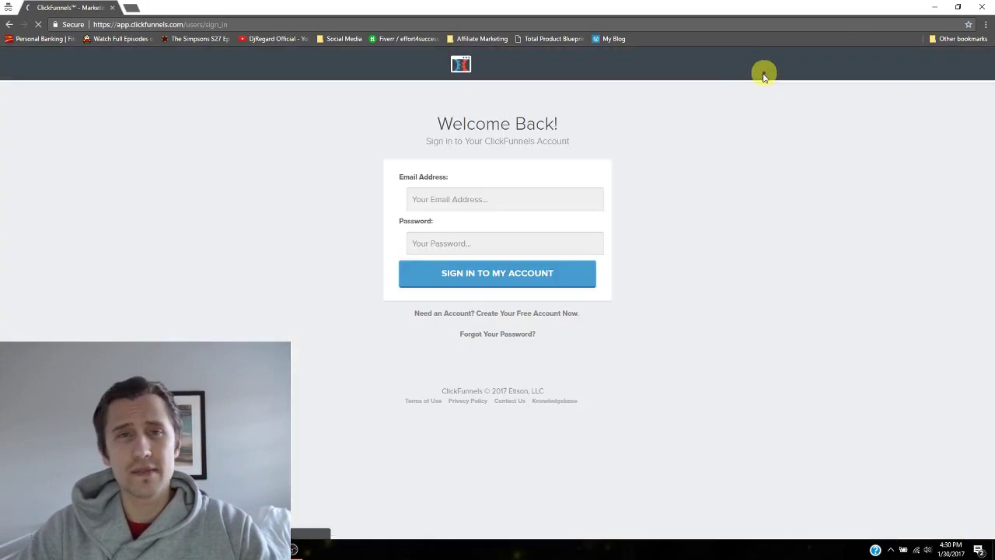
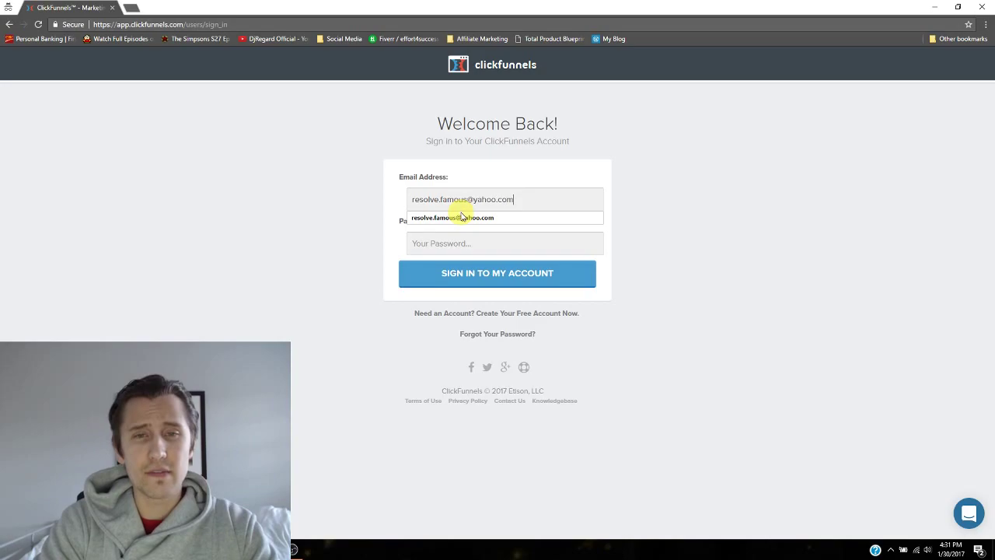
key("Tab")
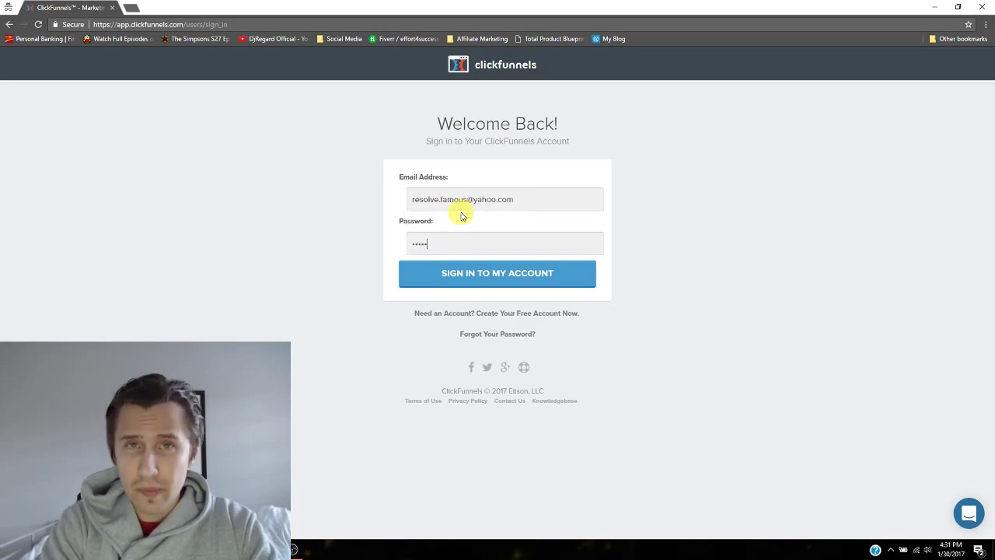
key("Return")
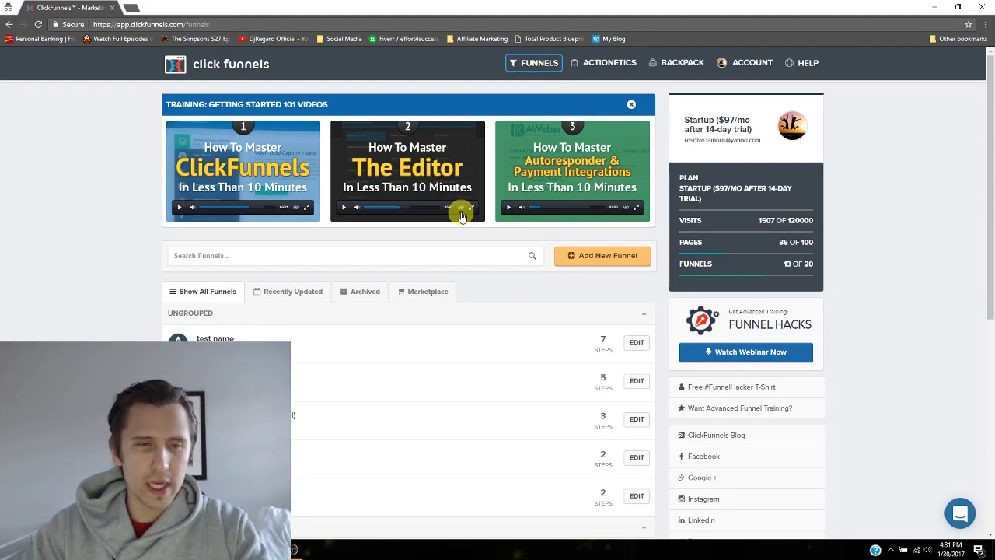
Collapse the Ungrouped group and start a new Sell Your Product, Product Launch funnel
left_click(189, 314)
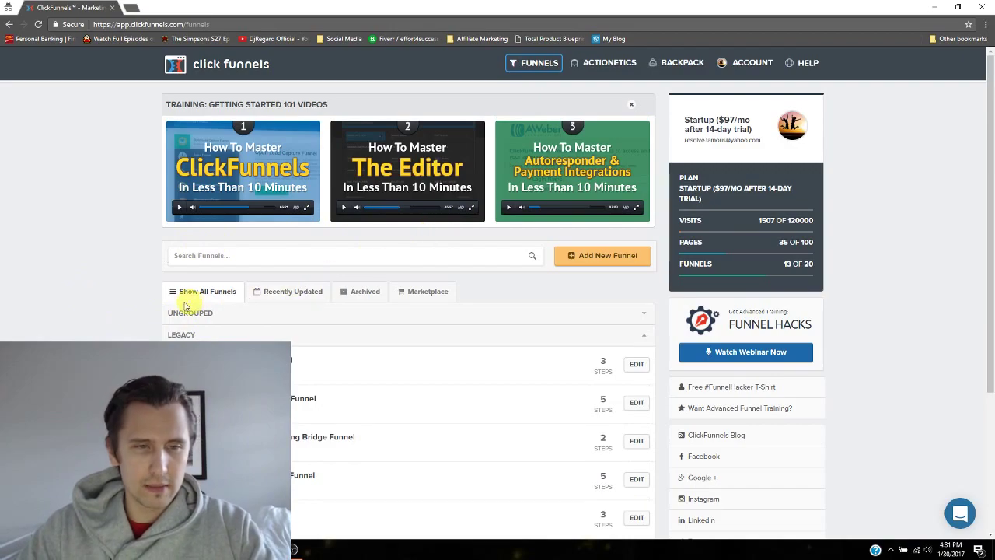
scroll(113, 297, "down", 1)
scroll(114, 300, "up", 1)
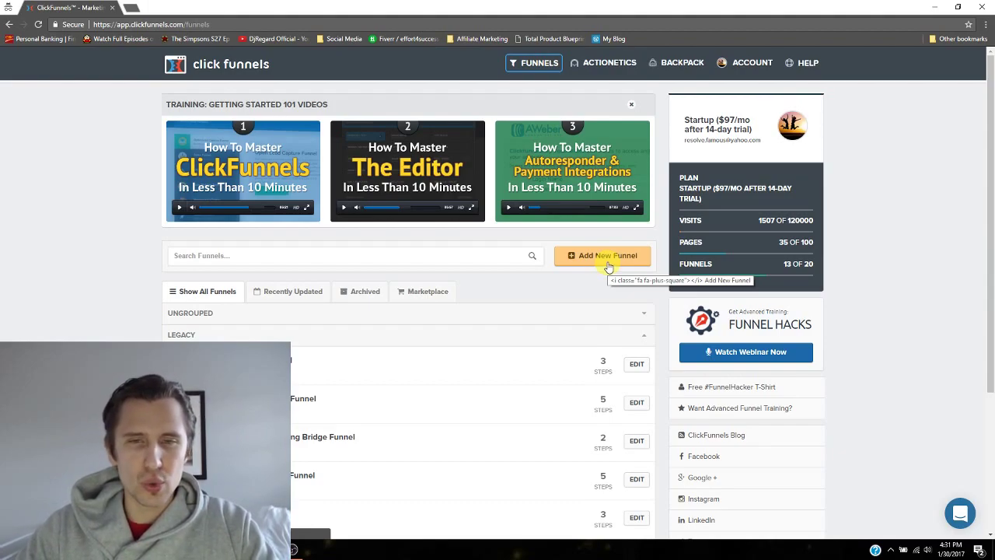
left_click(608, 264)
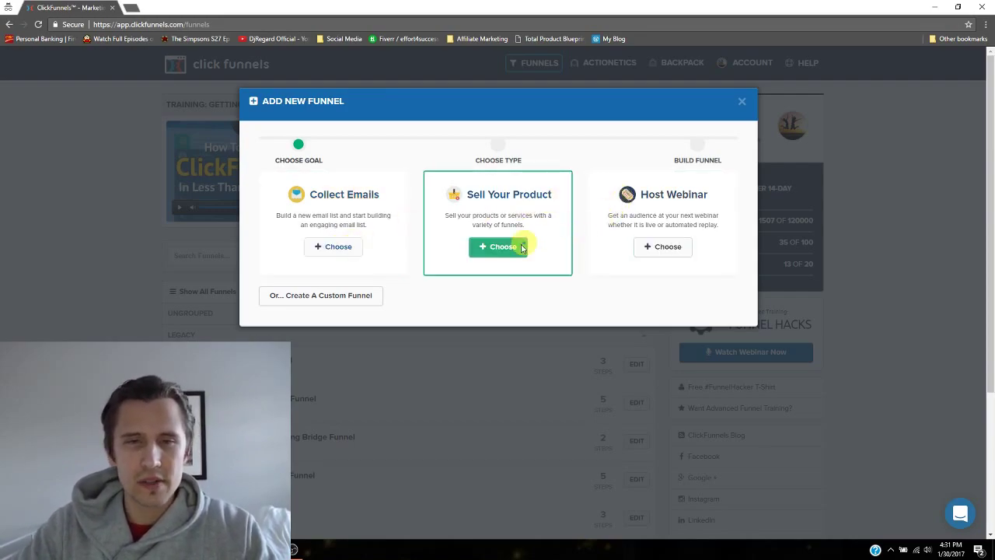
left_click(502, 248)
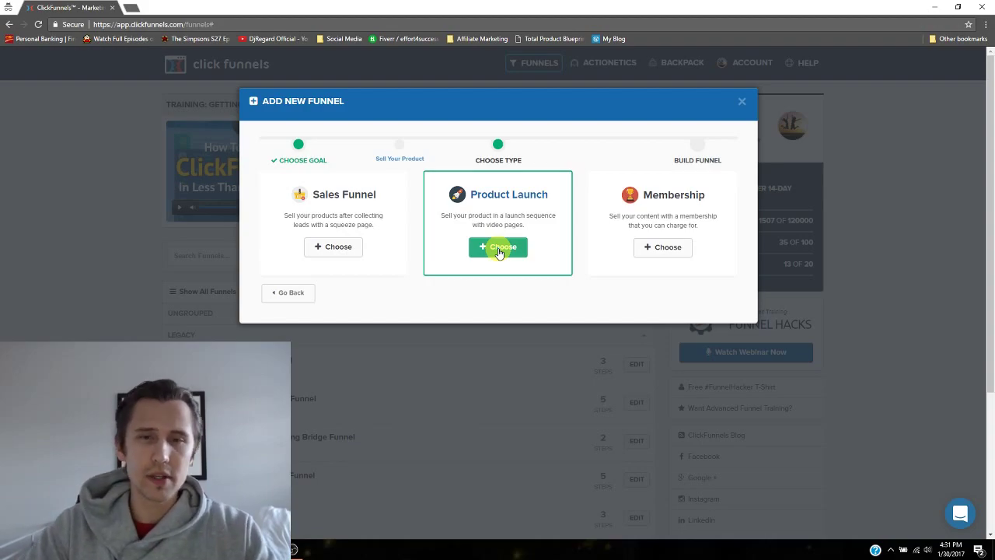
left_click(499, 250)
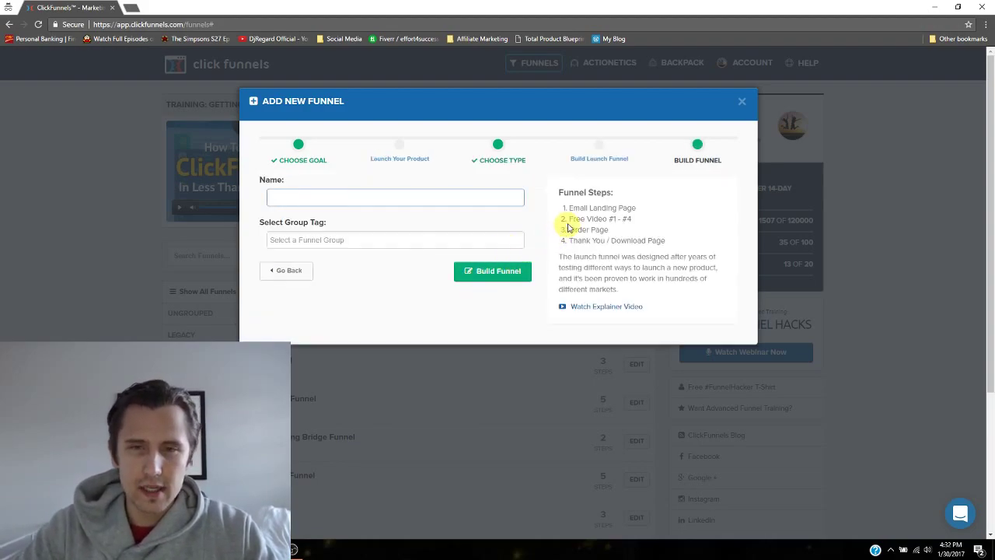
Review the Free Video steps, name the launch funnel 'test' and build it
left_click_drag(572, 207, 666, 260)
left_click(604, 222)
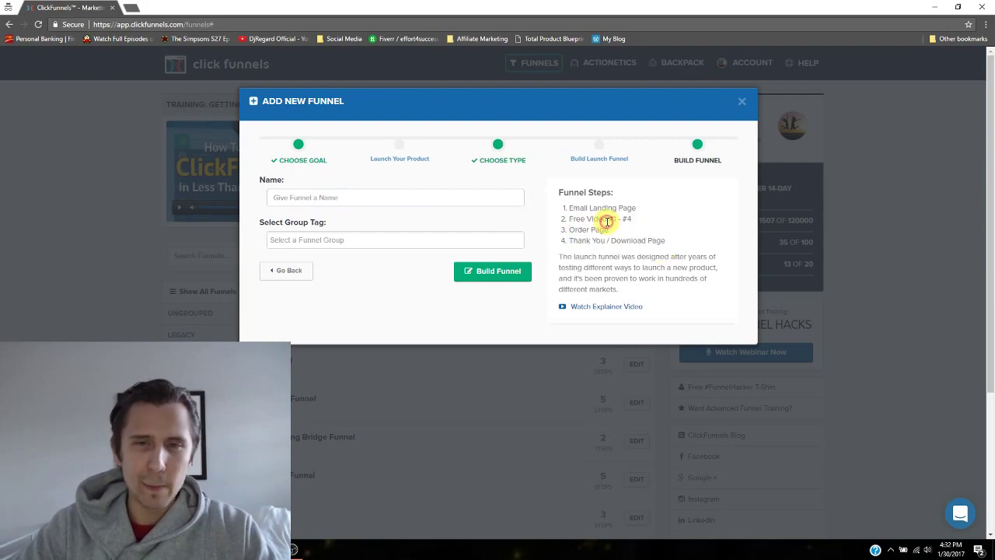
left_click_drag(570, 219, 632, 220)
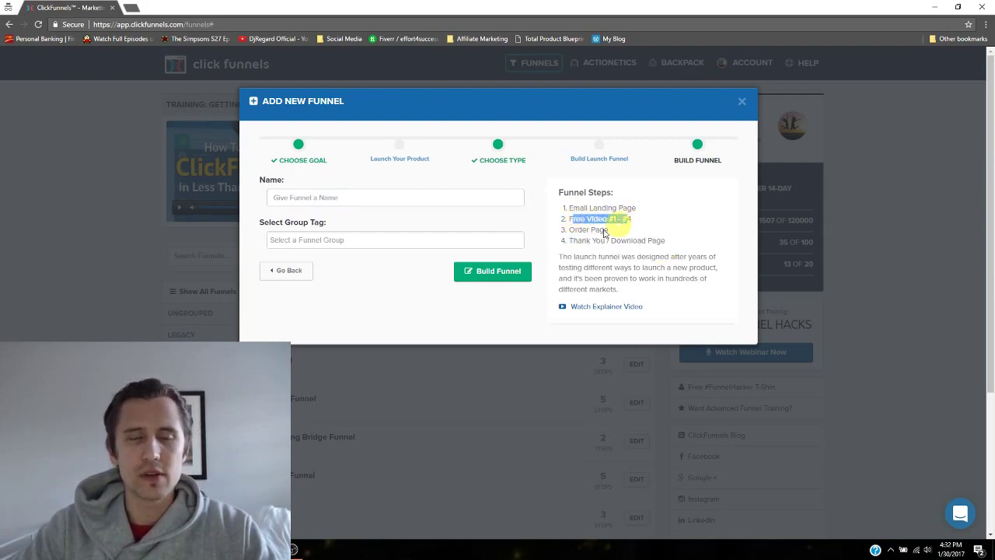
left_click(357, 198)
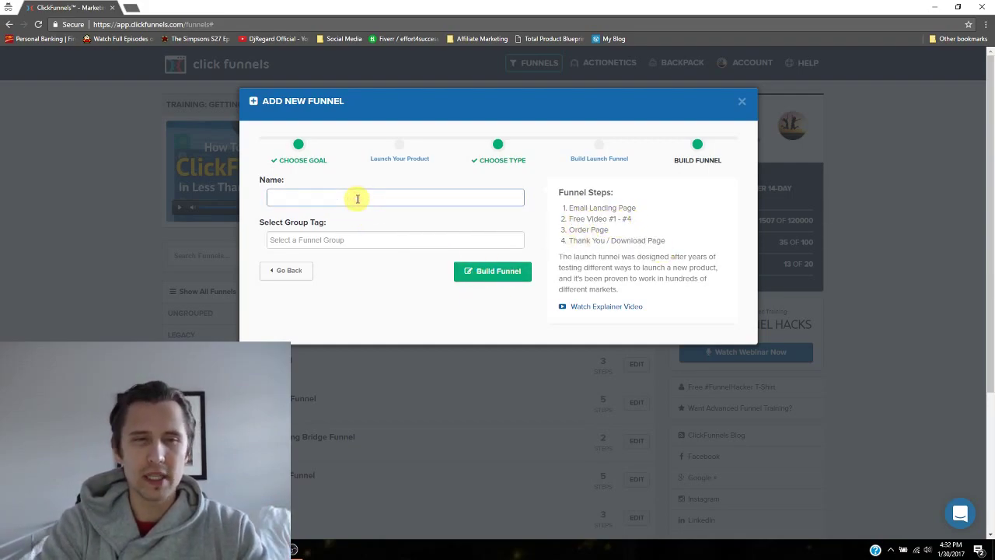
type("test")
left_click(490, 272)
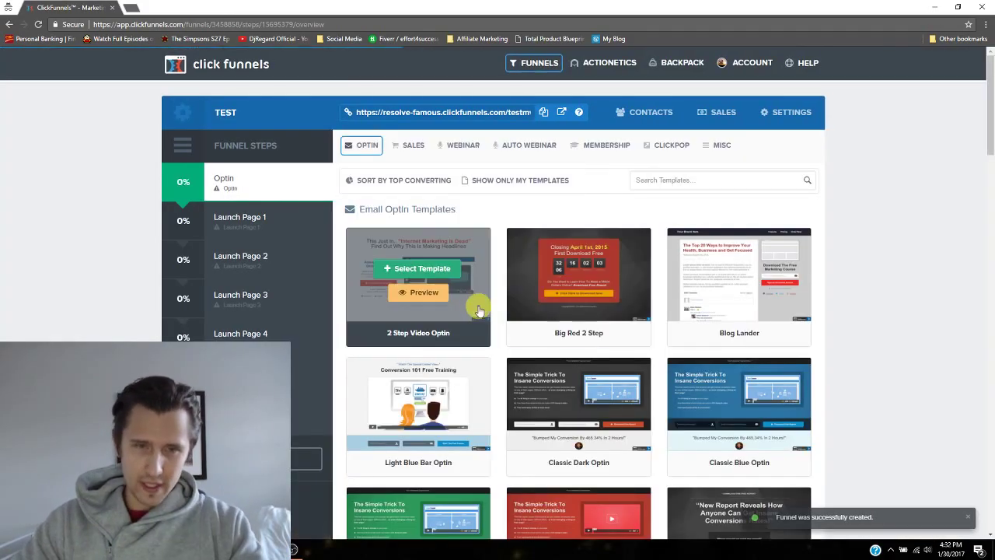
scroll(544, 288, "down", 5)
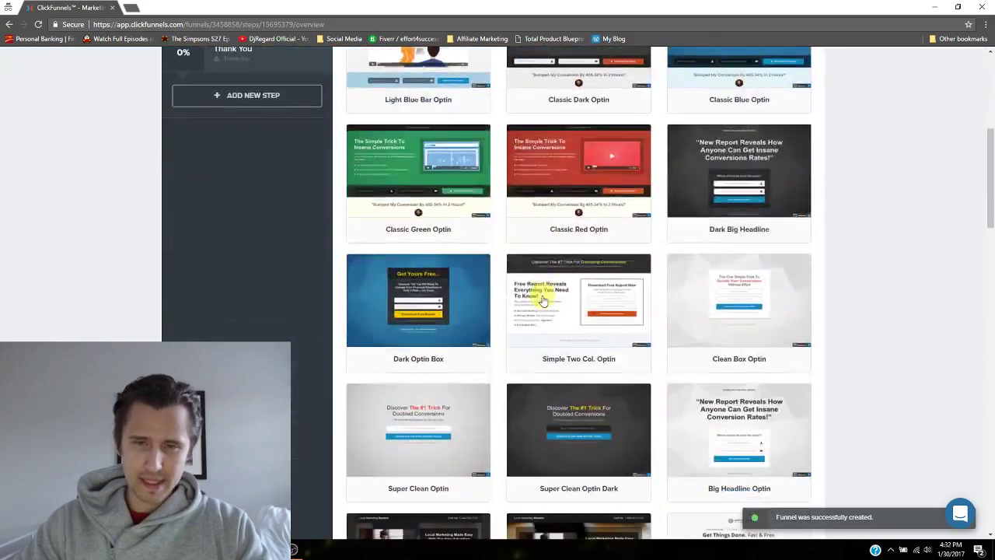
scroll(543, 295, "down", 5)
scroll(543, 303, "down", 1)
scroll(542, 302, "down", 4)
scroll(542, 302, "down", 3)
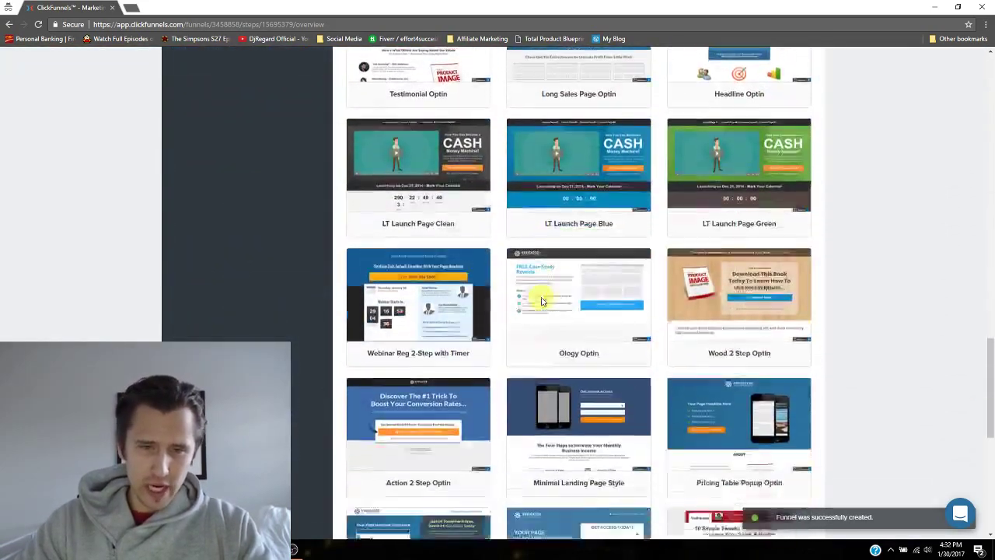
scroll(543, 302, "down", 5)
scroll(543, 301, "down", 1)
scroll(543, 301, "up", 1)
scroll(542, 301, "up", 2)
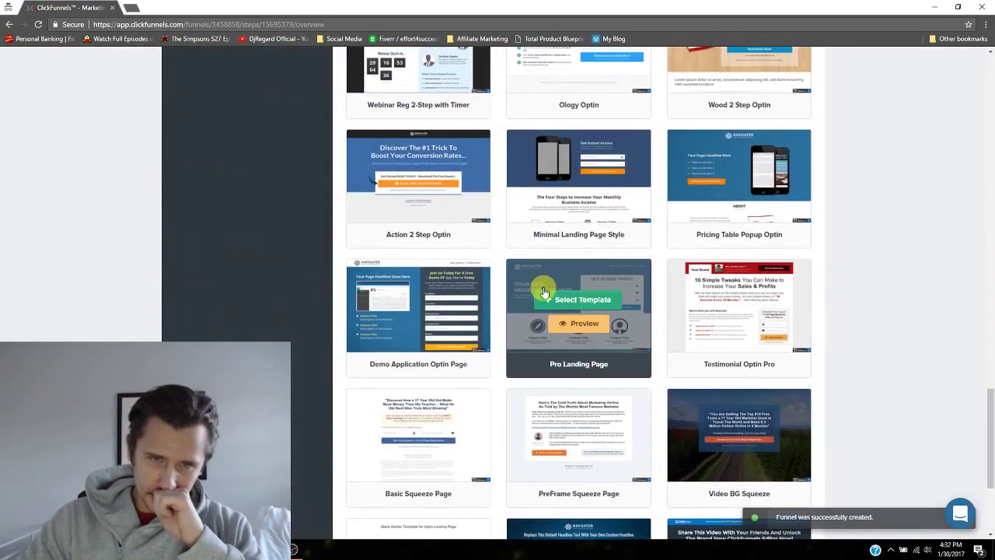
scroll(542, 301, "up", 5)
scroll(542, 266, "up", 5)
scroll(541, 266, "up", 4)
scroll(535, 264, "up", 3)
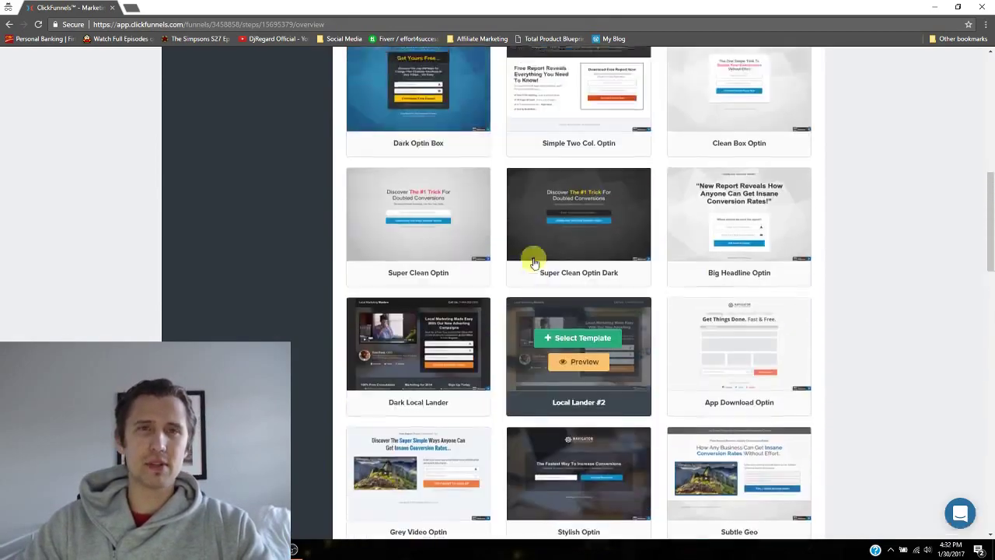
scroll(534, 262, "up", 3)
scroll(531, 264, "up", 3)
scroll(529, 267, "up", 2)
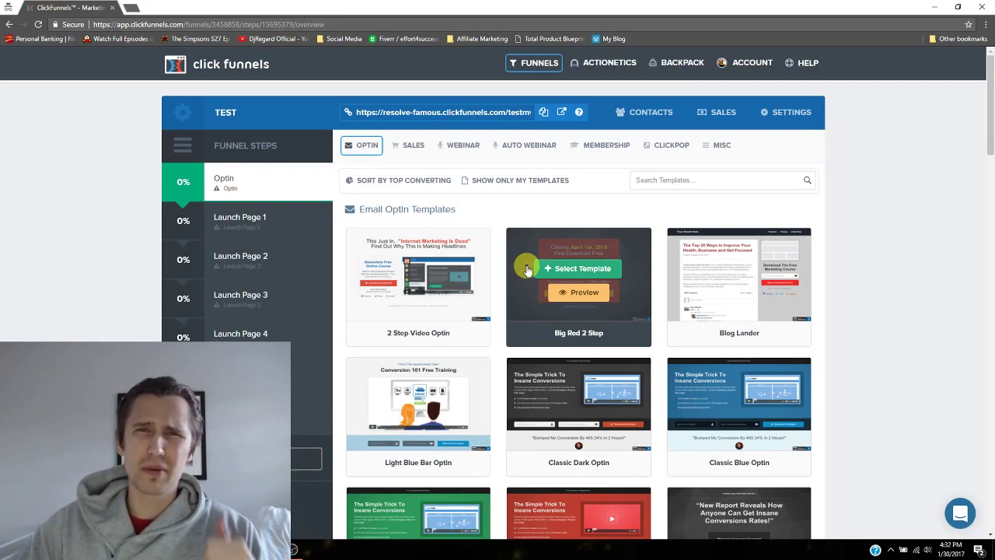
left_click(273, 265)
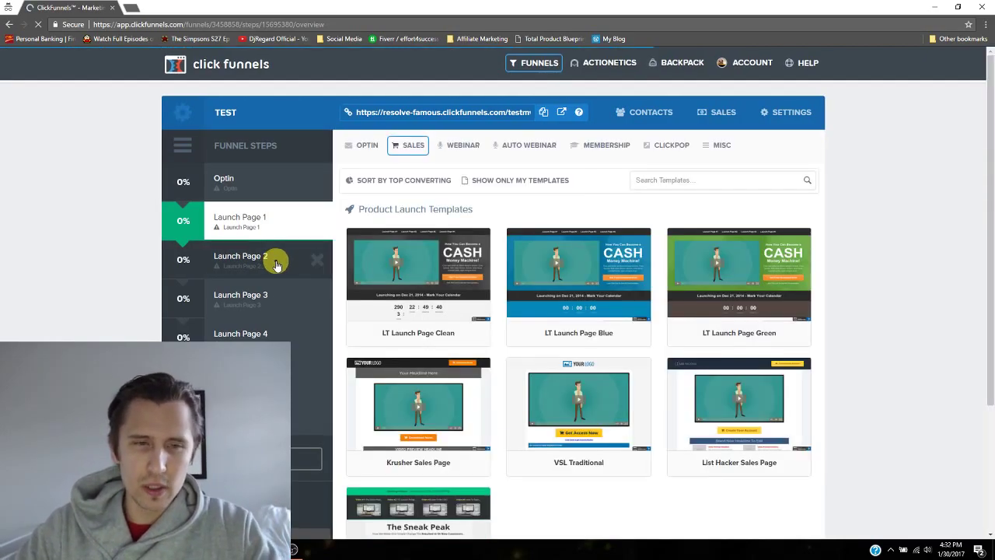
scroll(591, 365, "down", 2)
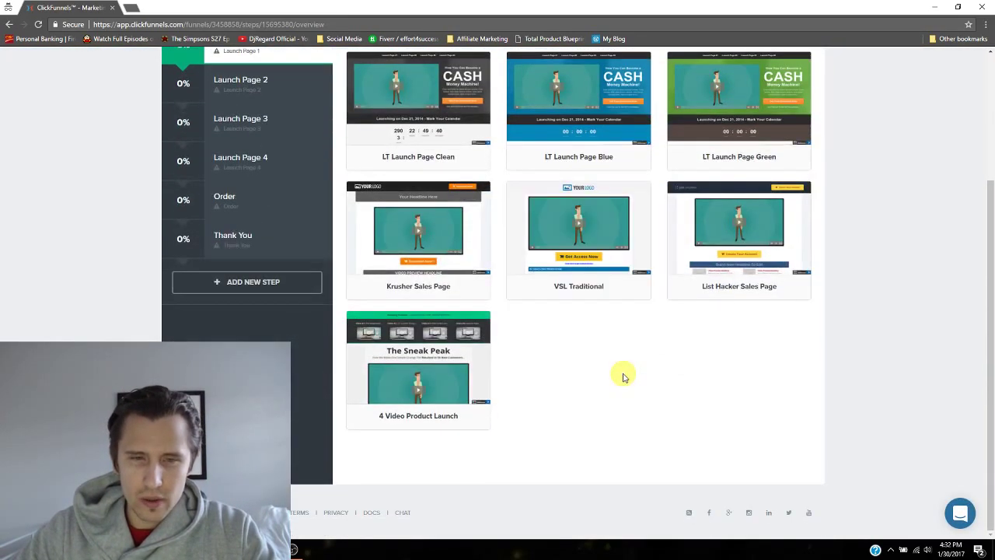
scroll(637, 373, "up", 2)
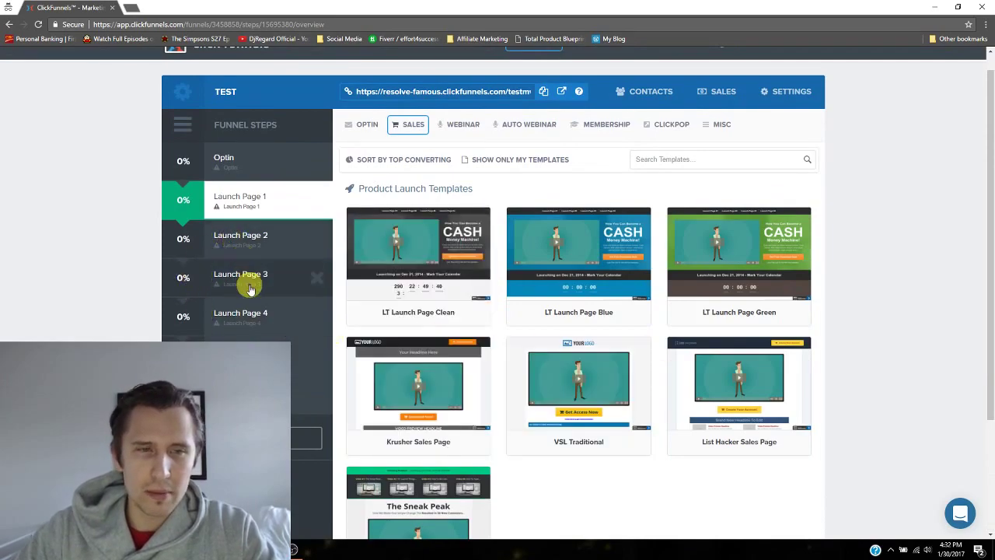
left_click(249, 282)
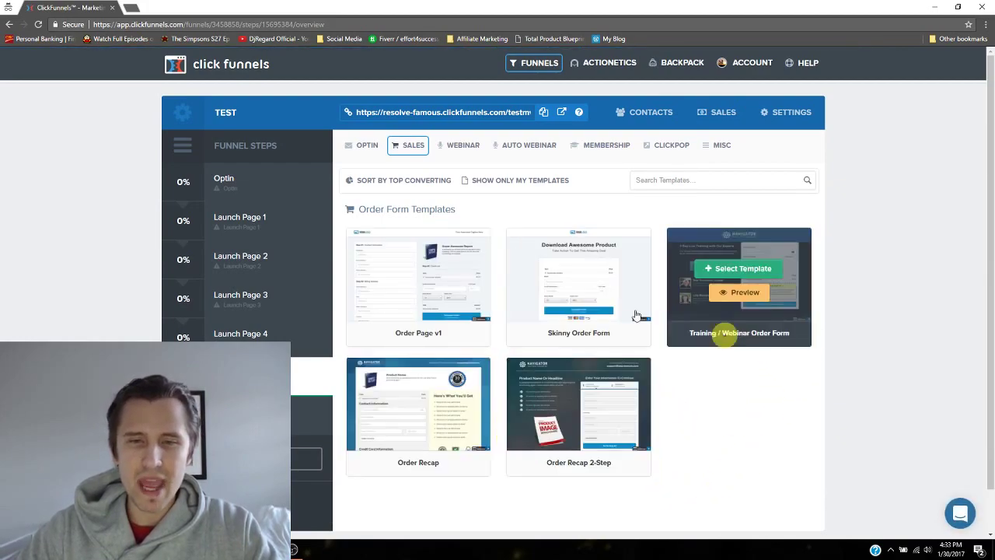
mouse_move(579, 416)
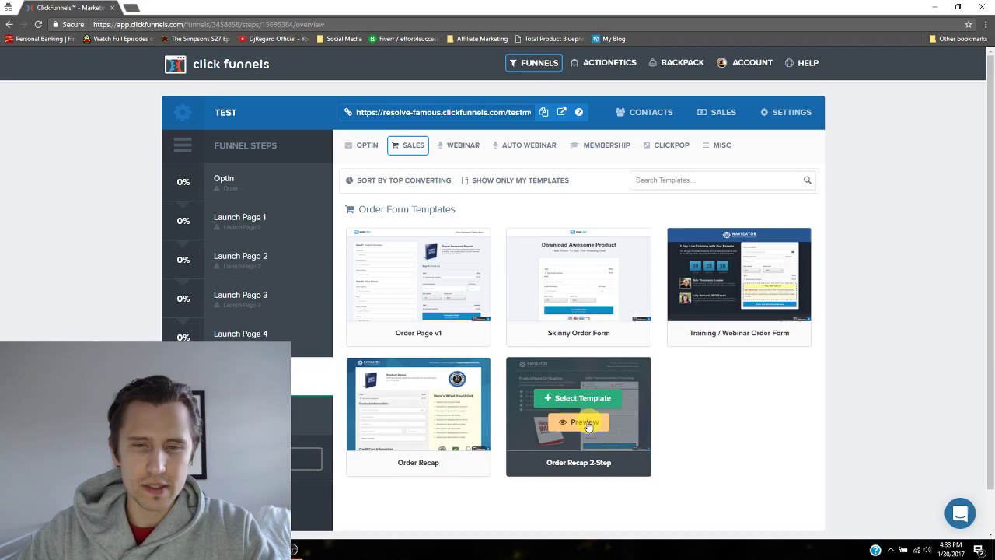
left_click(580, 430)
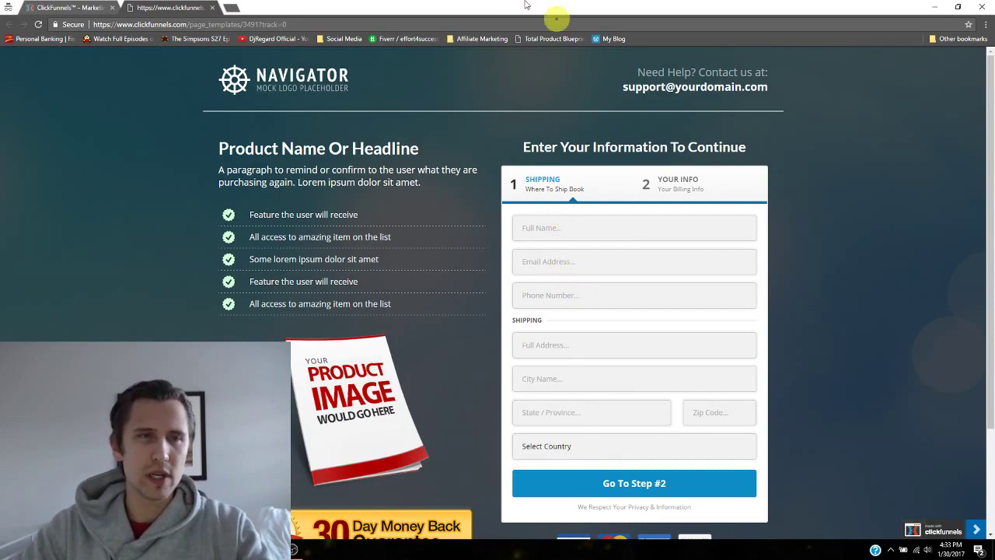
left_click(211, 8)
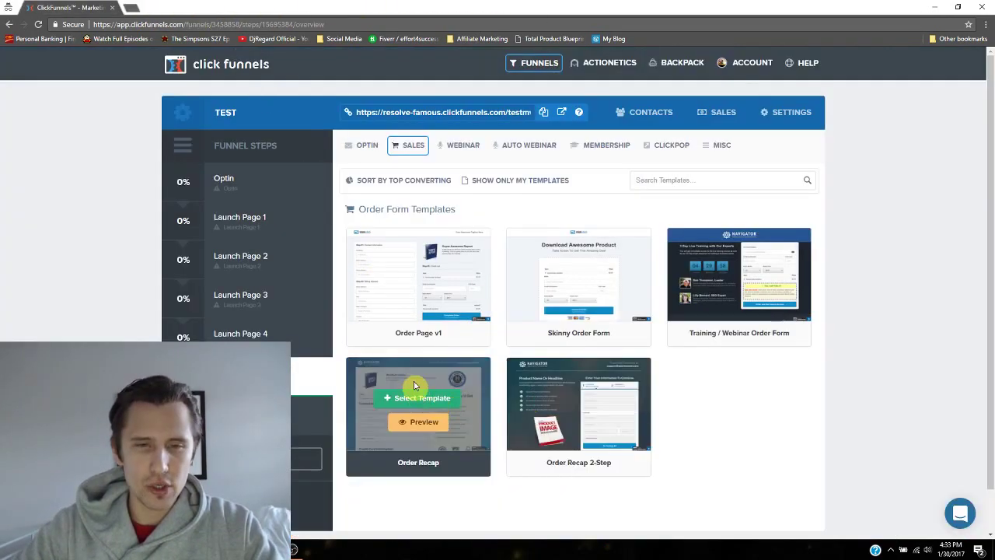
left_click(249, 187)
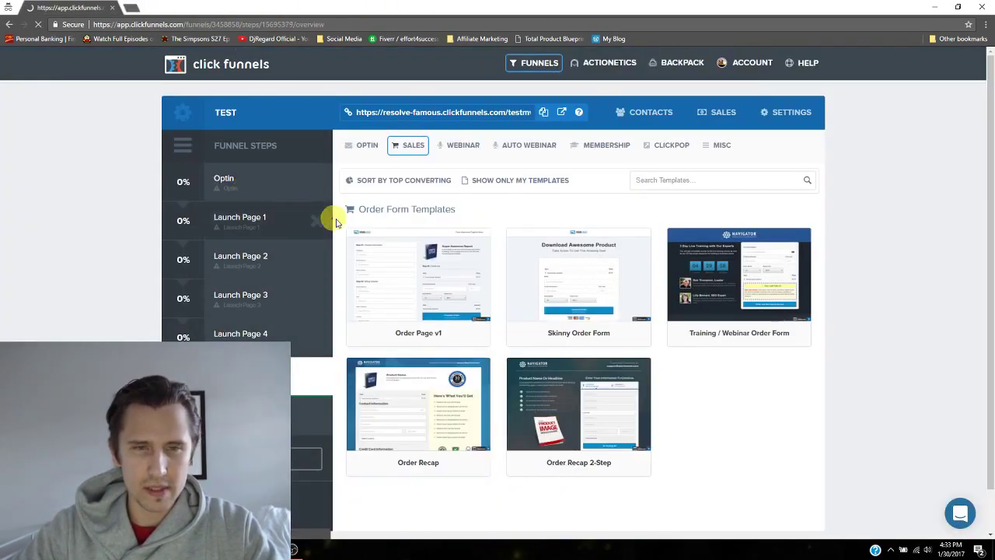
left_click(241, 185)
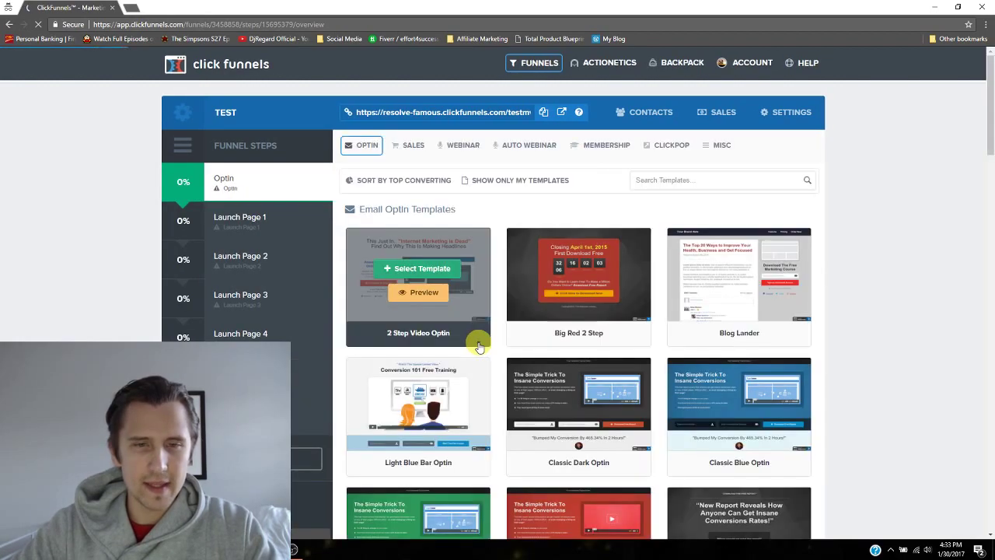
Select the 2 Step Video Optin template for the test funnel's Optin page
left_click(426, 271)
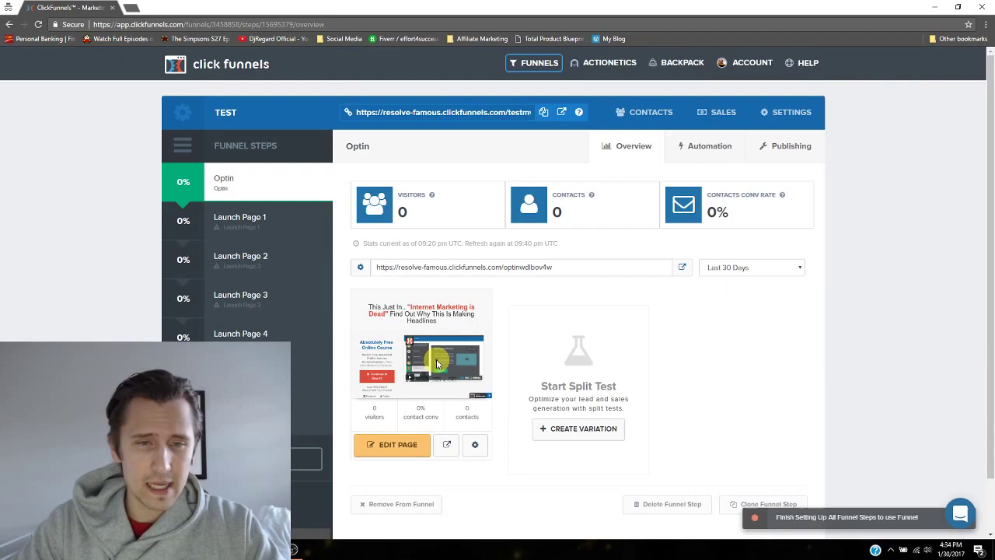
Open the optin page in the editor, check the video settings, and add a 1 Column row below it
left_click(407, 450)
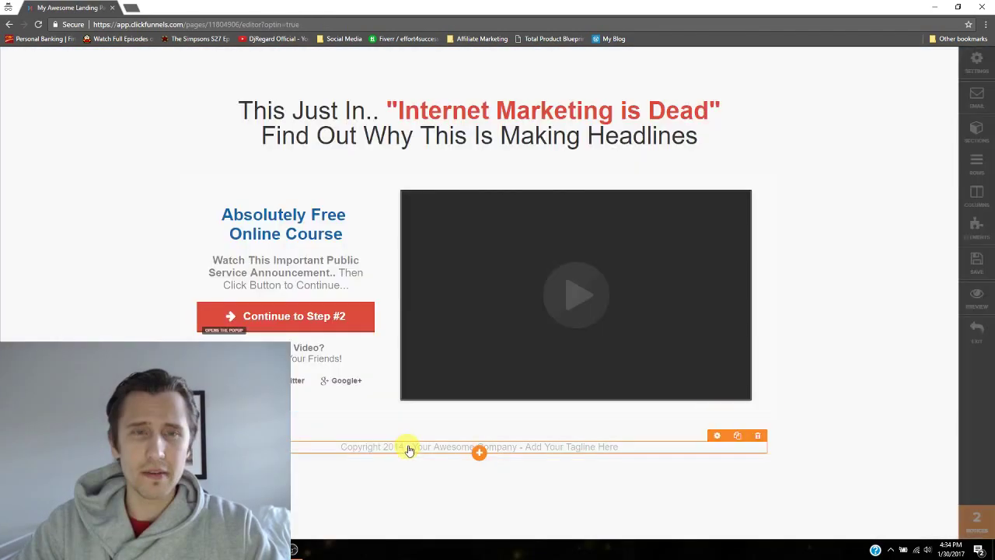
left_click(613, 226)
left_click(703, 418)
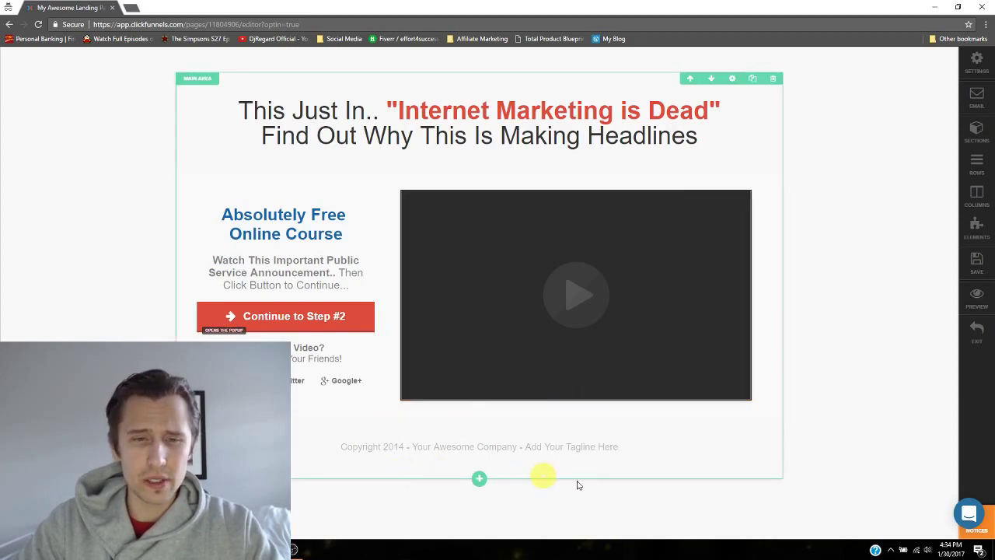
left_click(645, 229)
left_click(493, 406)
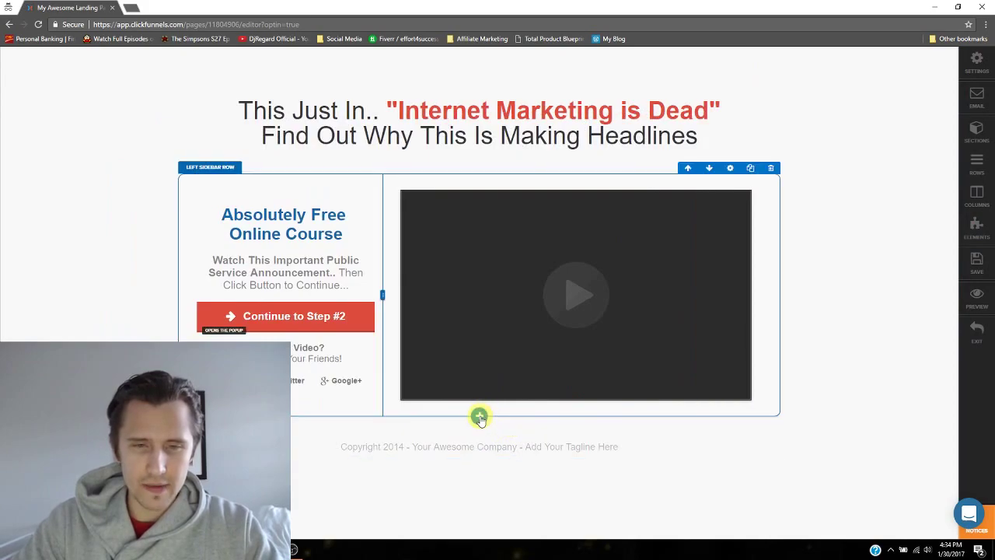
left_click(480, 414)
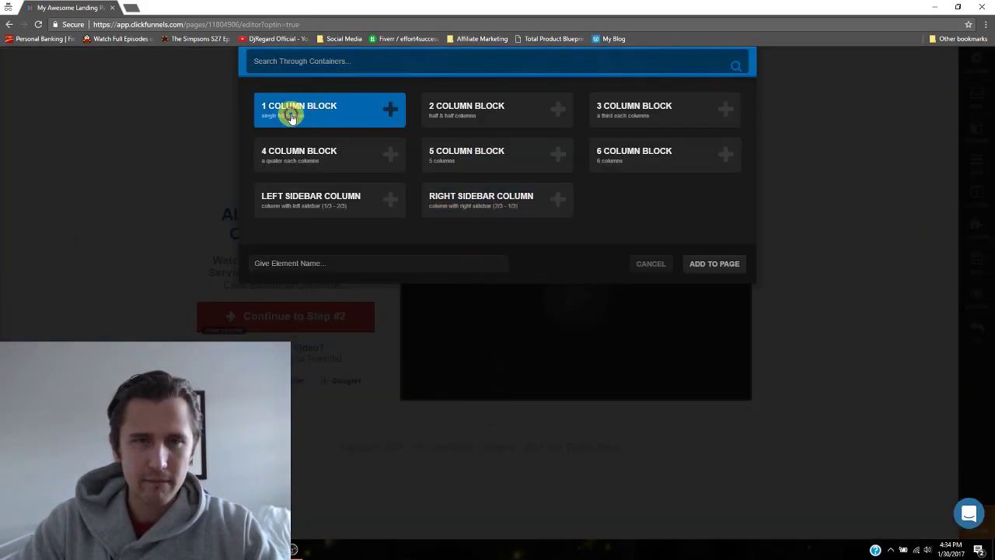
left_click(291, 116)
Browse the Headline, Divider, Button and Input Form element choices, then cancel without adding
left_click(471, 432)
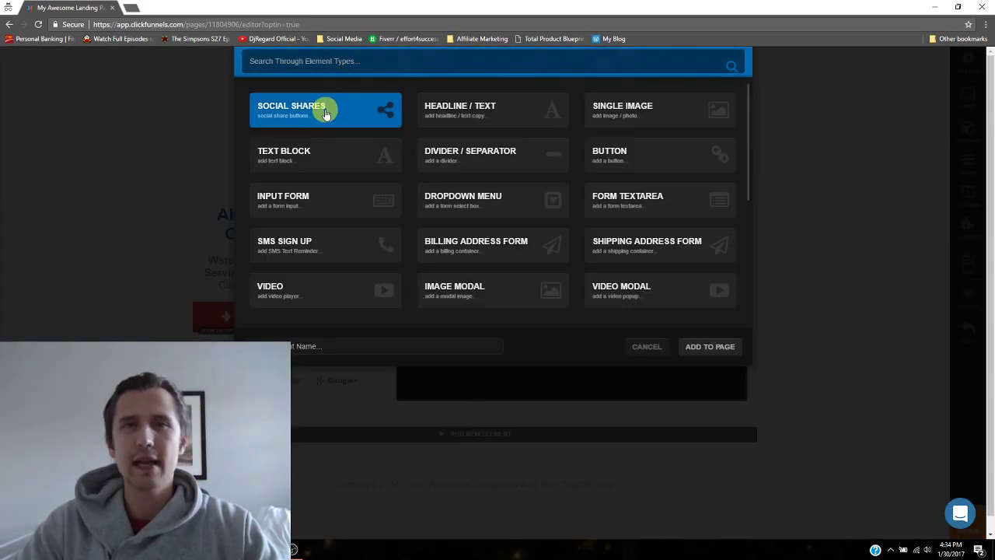
left_click(495, 107)
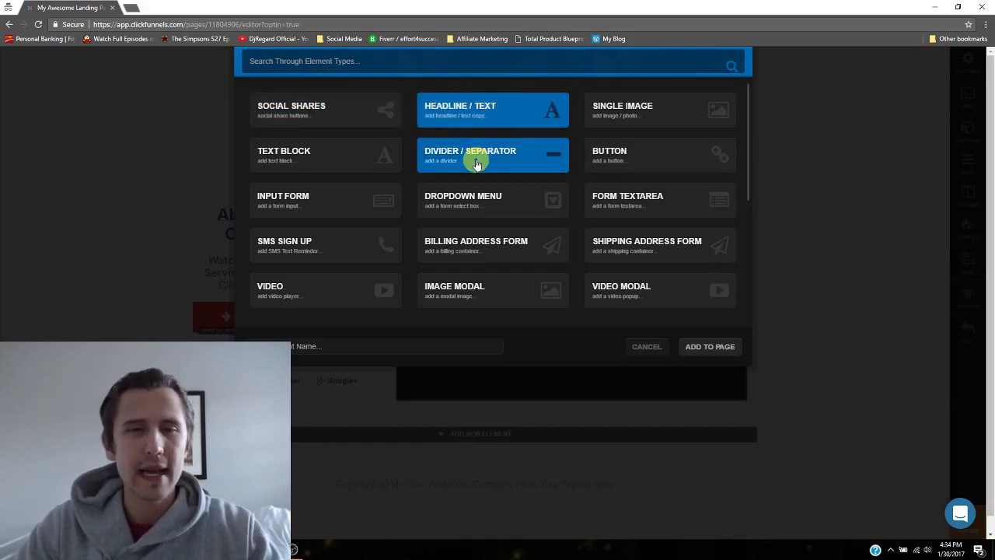
left_click(478, 165)
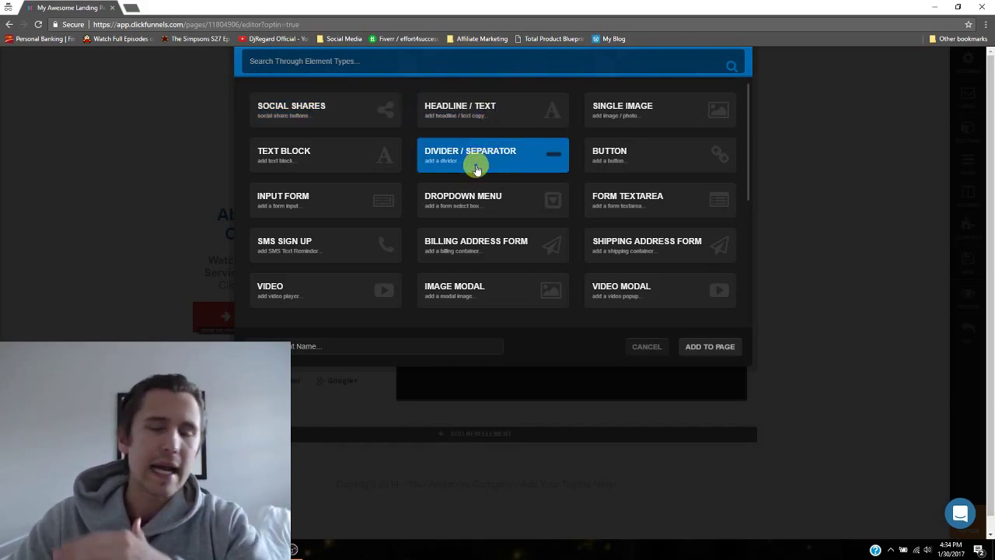
left_click(490, 206)
left_click(634, 155)
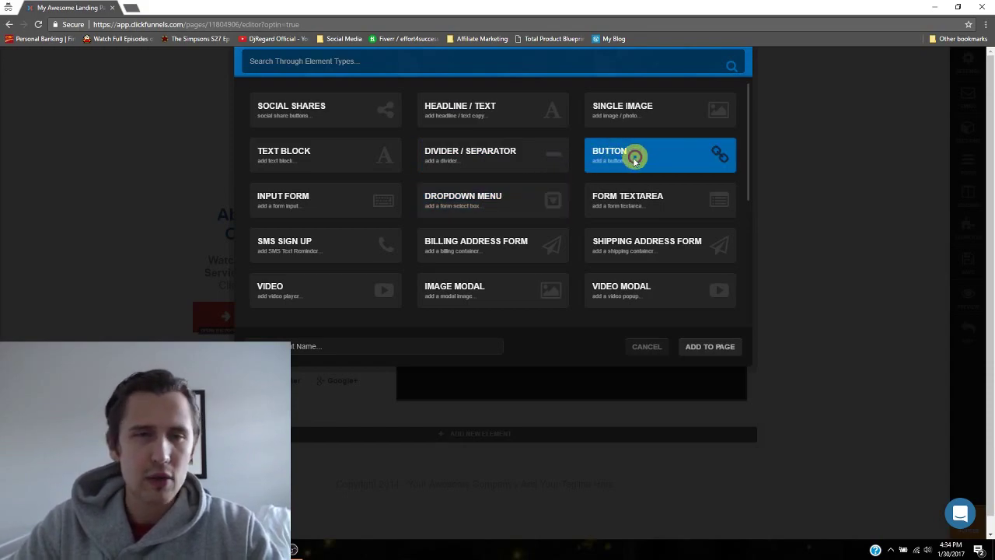
left_click(330, 201)
scroll(514, 207, "down", 2)
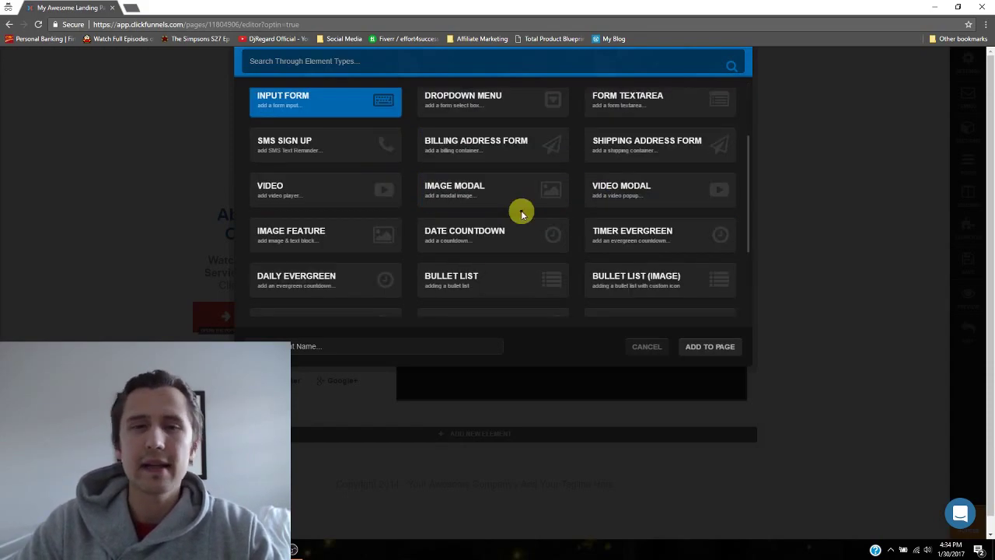
scroll(520, 211, "down", 2)
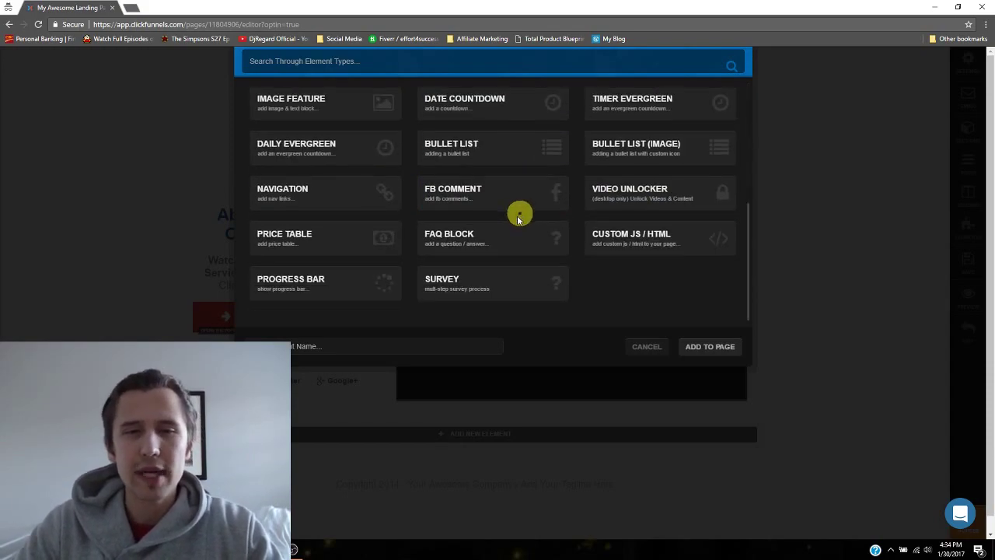
left_click(649, 347)
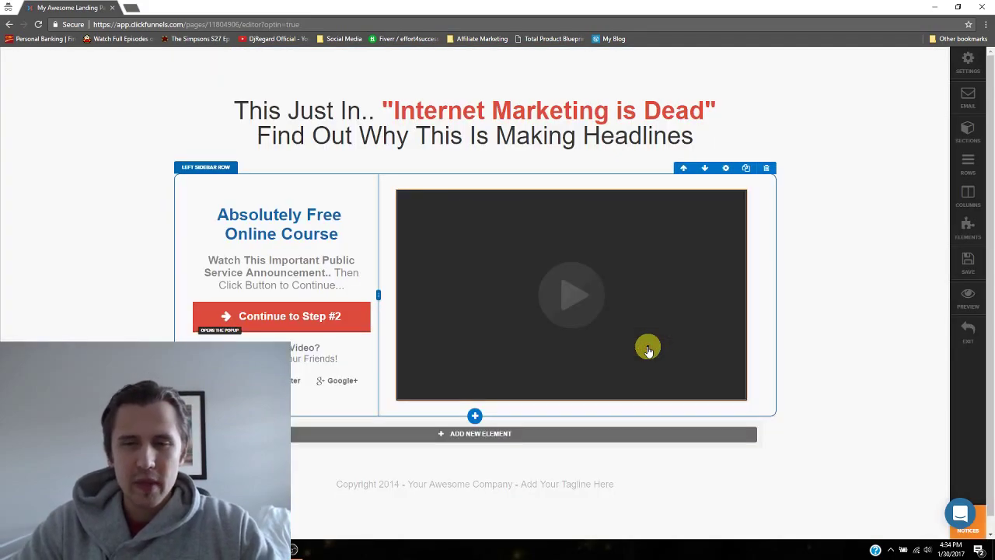